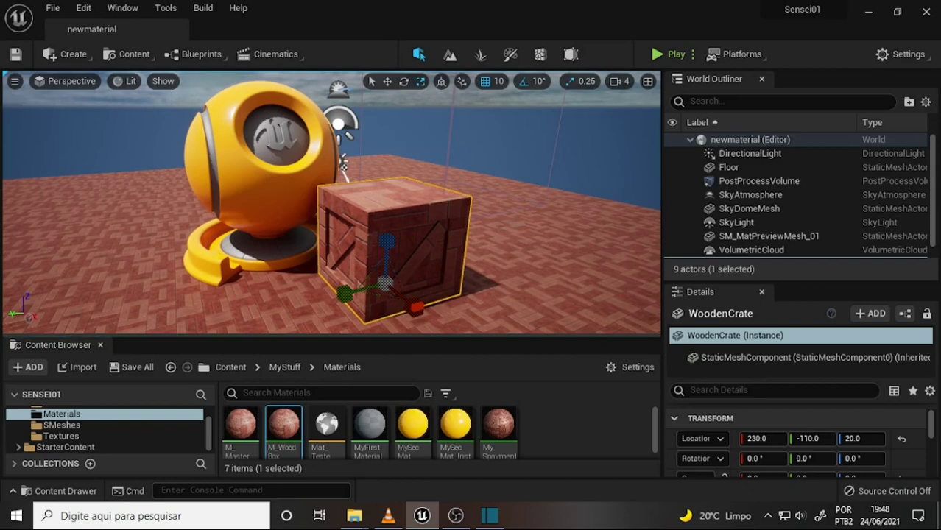
Select the wooden crate in the level and open the M_WoodBox material instance
{"action": "left_click", "coordinate": [523, 195]}
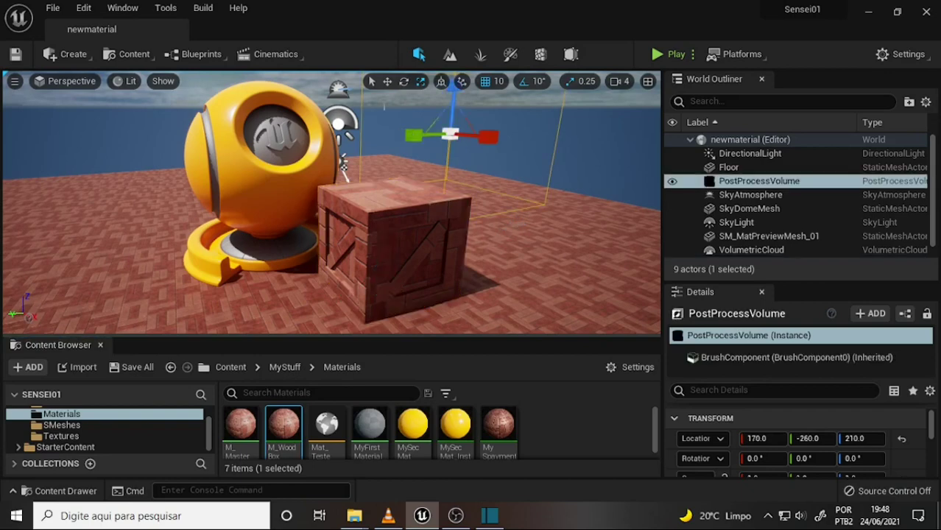
{"action": "left_click", "coordinate": [398, 220]}
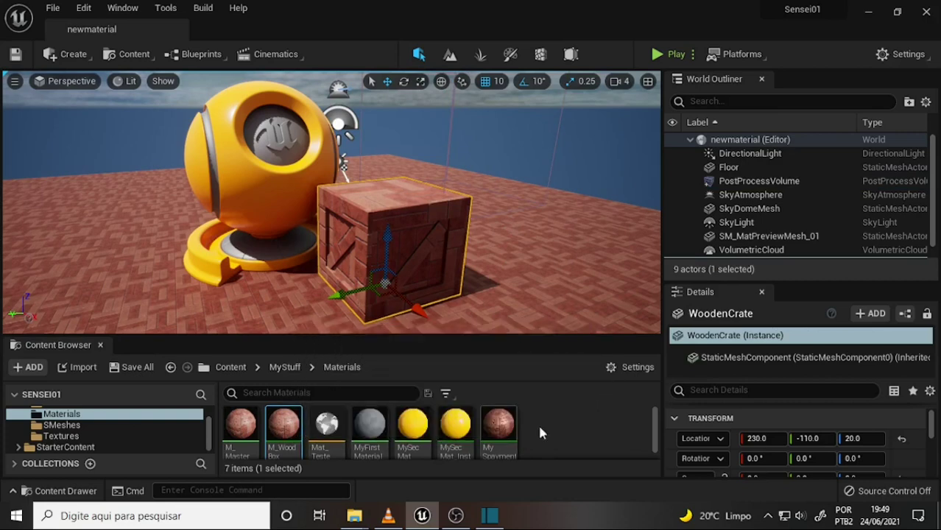
{"action": "double_click", "coordinate": [283, 425]}
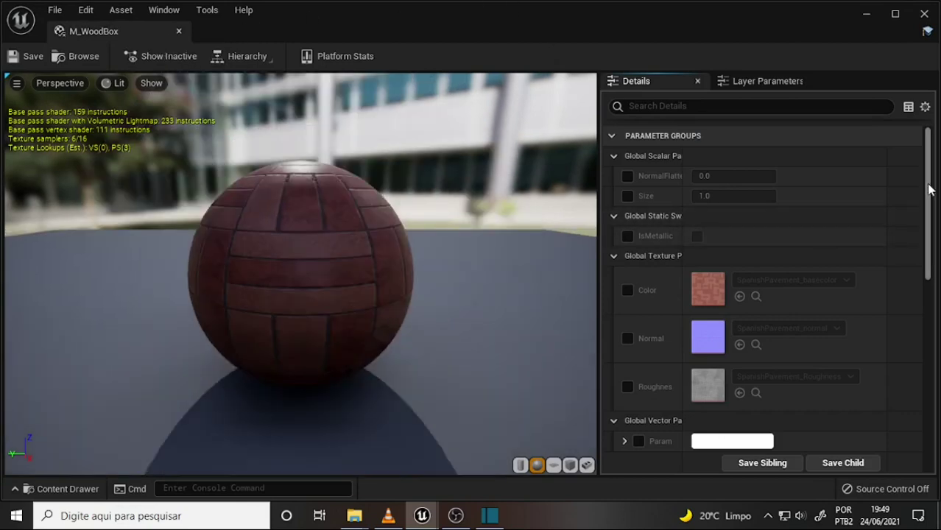
Enable the Color, Normal and Roughness texture overrides in the Details panel
{"action": "scroll", "coordinate": [930, 190], "scroll_direction": "down", "scroll_amount": 2}
{"action": "scroll", "coordinate": [927, 185], "scroll_direction": "up", "scroll_amount": 2}
{"action": "left_click_drag", "start_coordinate": [923, 189], "coordinate": [929, 248]}
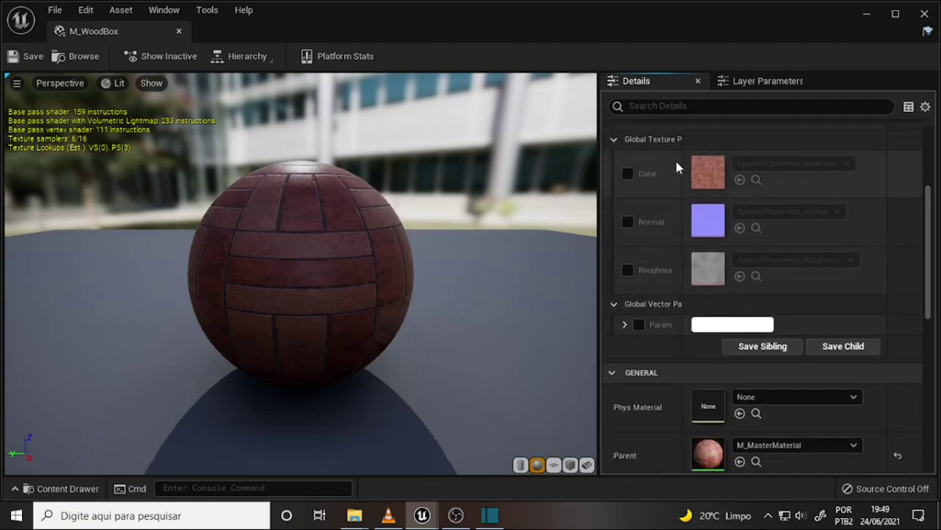
{"action": "left_click", "coordinate": [628, 174]}
{"action": "left_click", "coordinate": [628, 221]}
{"action": "left_click", "coordinate": [627, 271]}
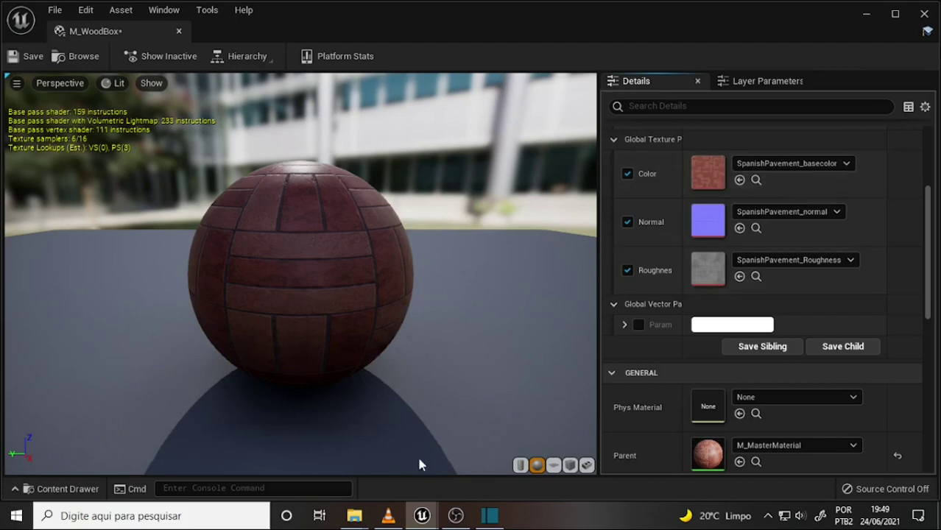
Assign WoodenCrate_BaseColor, WoodenCrate_Normal and WoodenCrate_Roughness to the Color, Normal and Roughness slots
{"action": "left_click", "coordinate": [55, 489]}
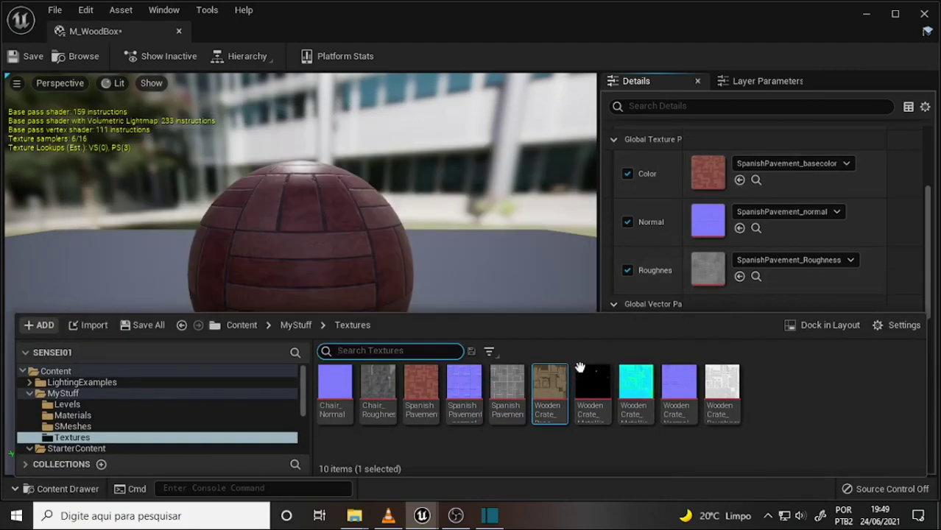
{"action": "left_click_drag", "start_coordinate": [545, 391], "coordinate": [710, 176]}
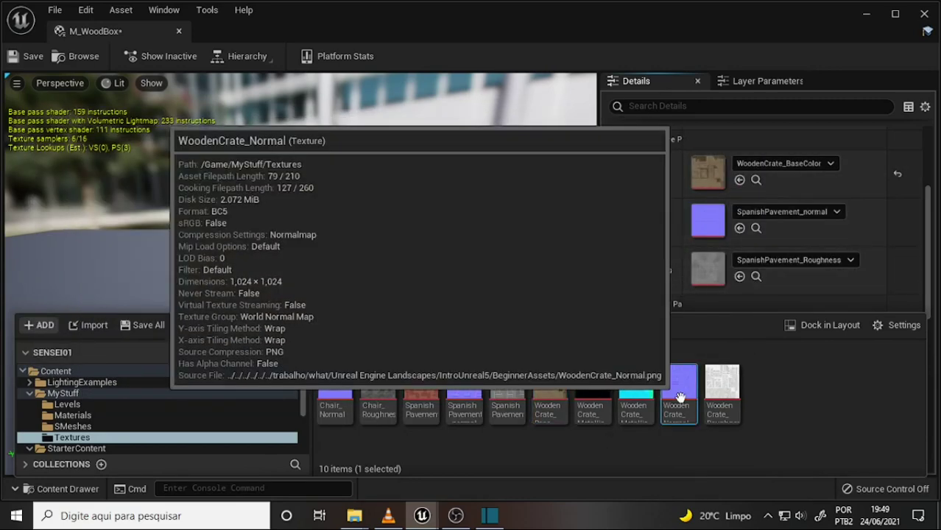
{"action": "mouse_move", "coordinate": [679, 386]}
{"action": "left_mouse_down"}
{"action": "mouse_move", "coordinate": [742, 250]}
{"action": "mouse_move", "coordinate": [708, 219]}
{"action": "left_mouse_up"}
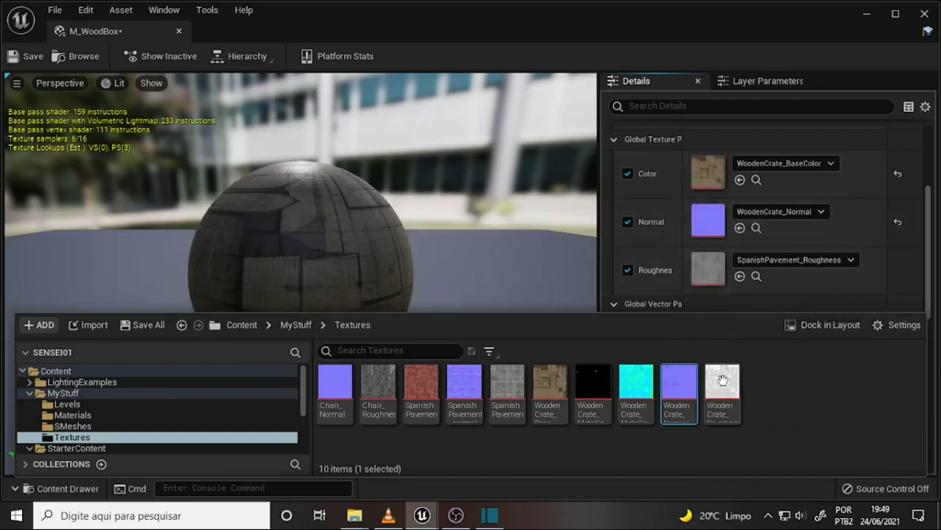
{"action": "left_click_drag", "start_coordinate": [718, 395], "coordinate": [706, 266]}
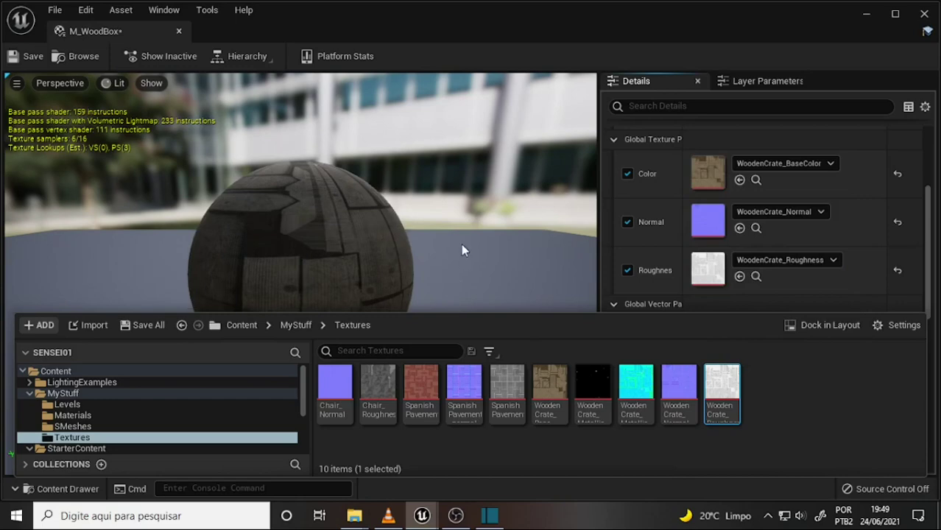
Enlarge the material preview and orbit it to inspect the wooden sphere
{"action": "left_click_drag", "start_coordinate": [515, 310], "coordinate": [517, 417]}
{"action": "scroll", "coordinate": [459, 232], "scroll_direction": "up", "scroll_amount": 5}
{"action": "scroll", "coordinate": [458, 232], "scroll_direction": "down", "scroll_amount": 3}
{"action": "scroll", "coordinate": [461, 226], "scroll_direction": "down", "scroll_amount": 2}
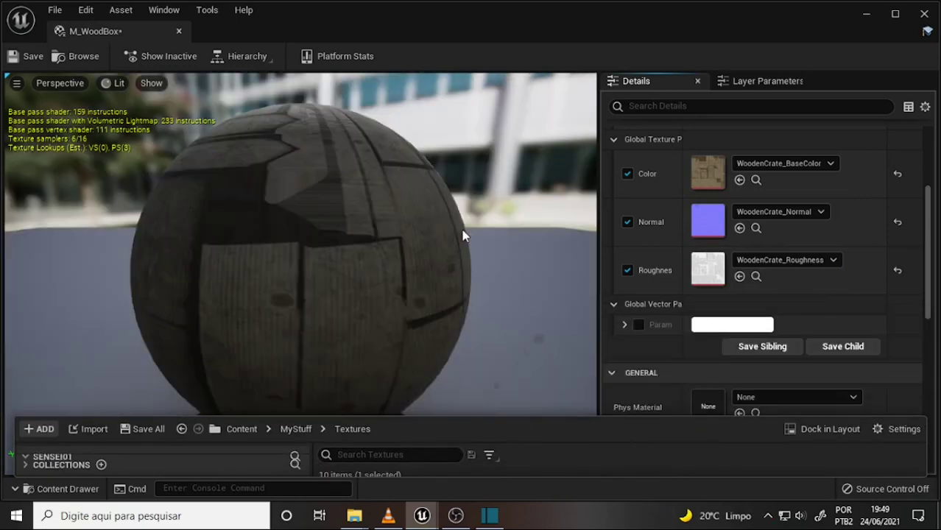
{"action": "mouse_move", "coordinate": [458, 198]}
{"action": "left_mouse_down"}
{"action": "mouse_move", "coordinate": [413, 221]}
{"action": "mouse_move", "coordinate": [416, 254]}
{"action": "left_mouse_up"}
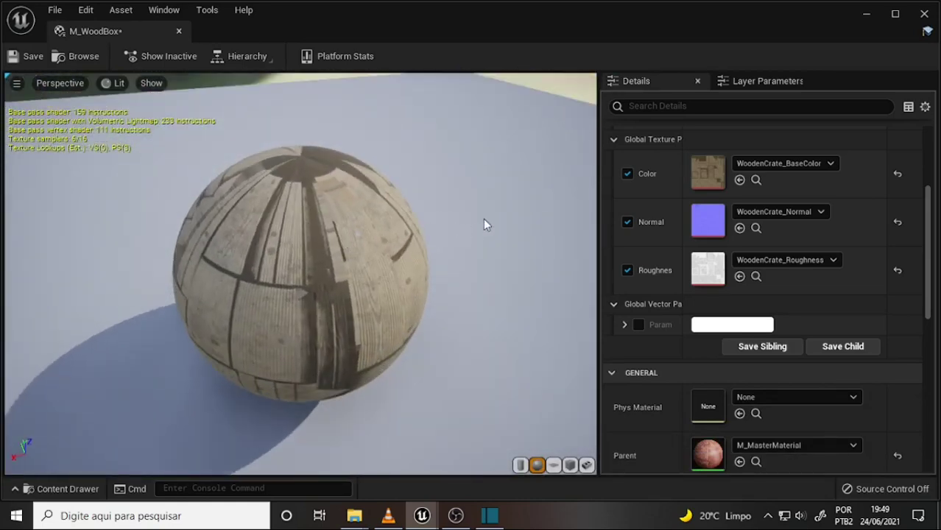
{"action": "scroll", "coordinate": [485, 225], "scroll_direction": "up", "scroll_amount": 5}
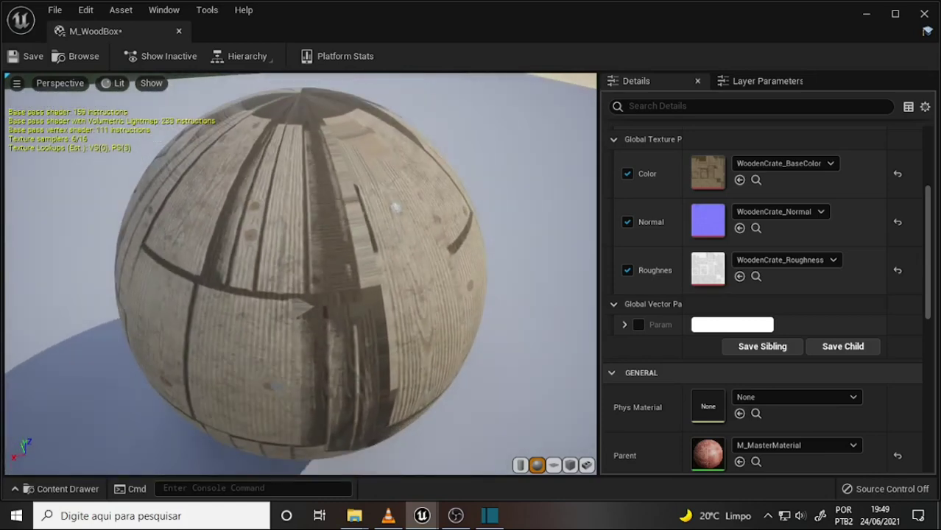
{"action": "left_click_drag", "start_coordinate": [486, 236], "coordinate": [479, 254]}
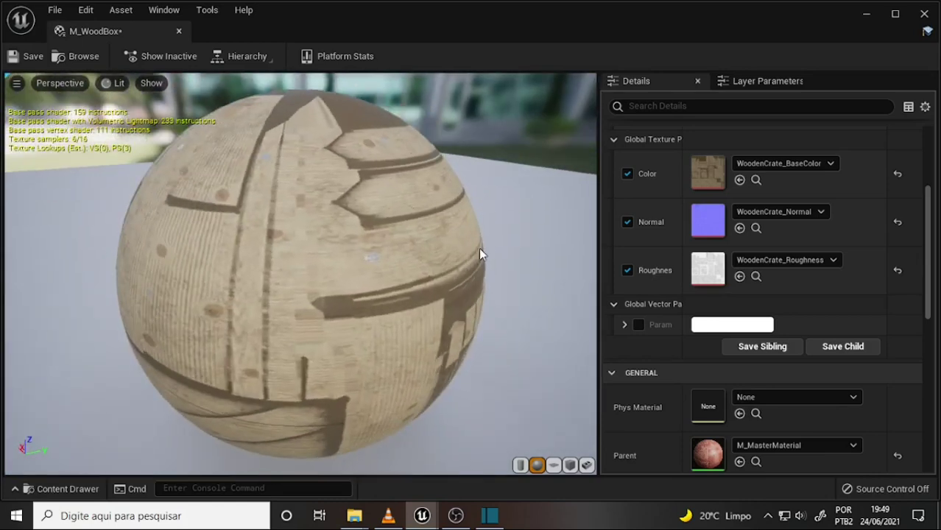
{"action": "left_click_drag", "start_coordinate": [934, 274], "coordinate": [634, 207]}
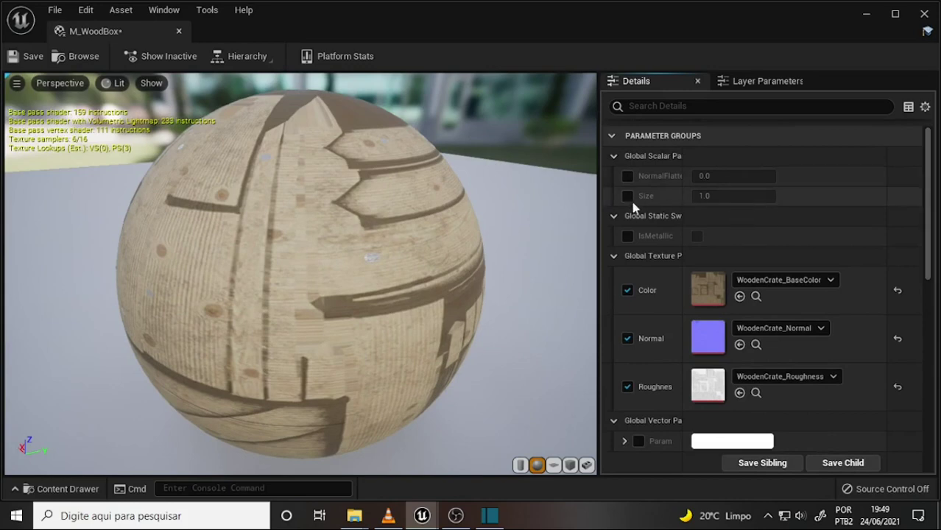
Override and enable IsMetallic, and enable the Metallic texture override
{"action": "left_click", "coordinate": [627, 235]}
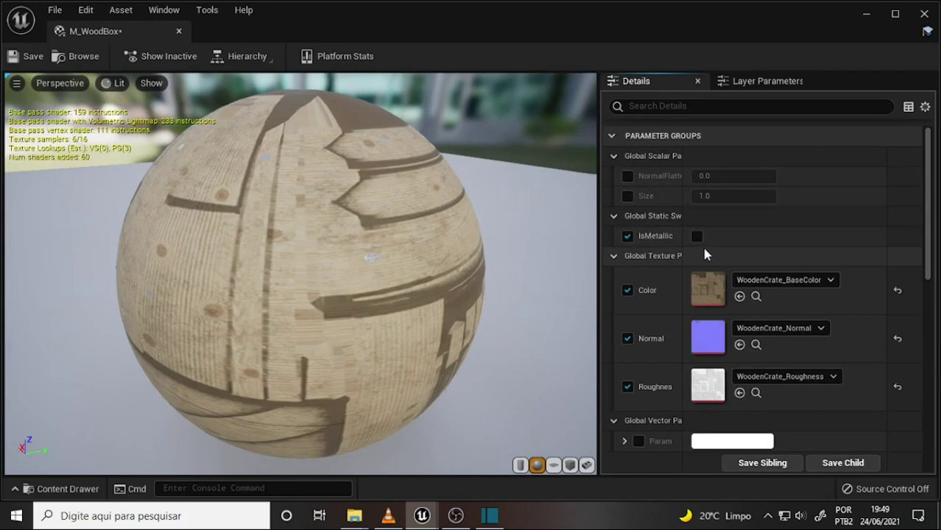
{"action": "left_click", "coordinate": [696, 237]}
{"action": "scroll", "coordinate": [808, 212], "scroll_direction": "down", "scroll_amount": 3}
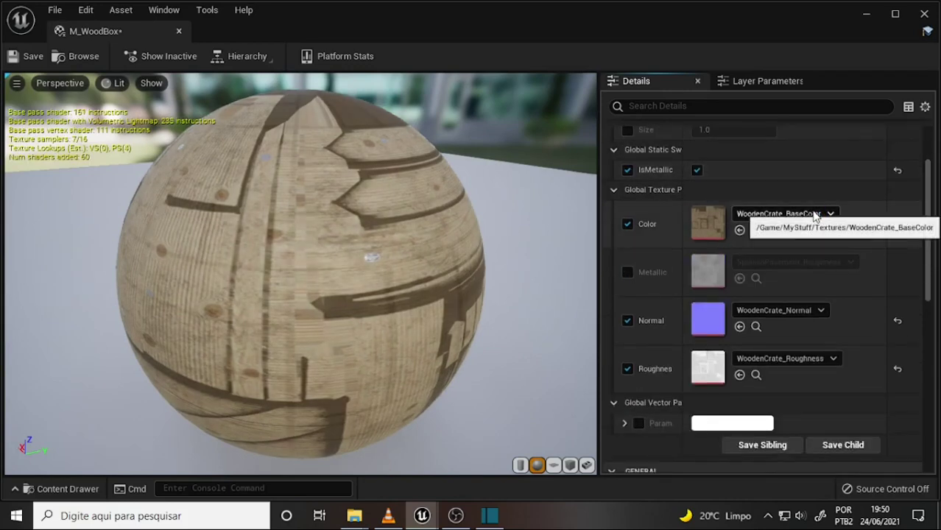
{"action": "left_click", "coordinate": [626, 271]}
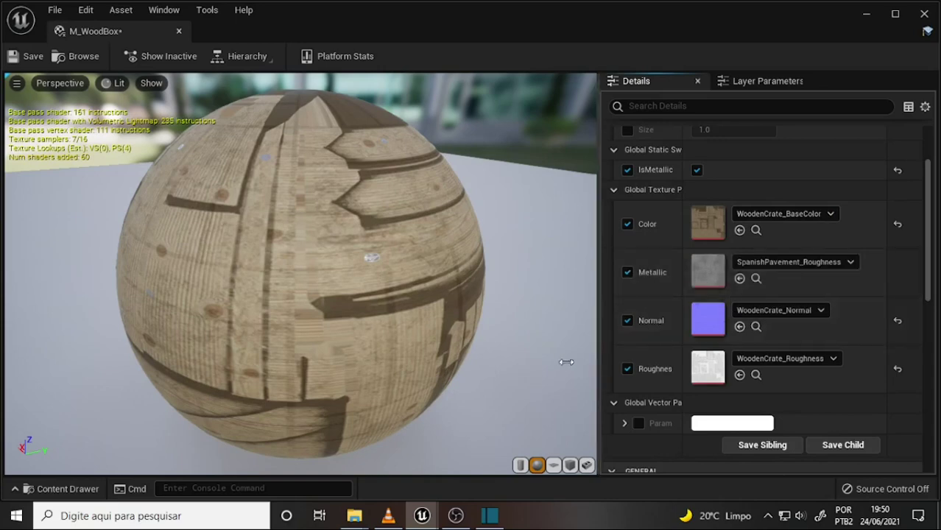
Assign WoodenCrate_Metallic as the Metallic texture and inspect the metallic wood preview
{"action": "left_click", "coordinate": [62, 489]}
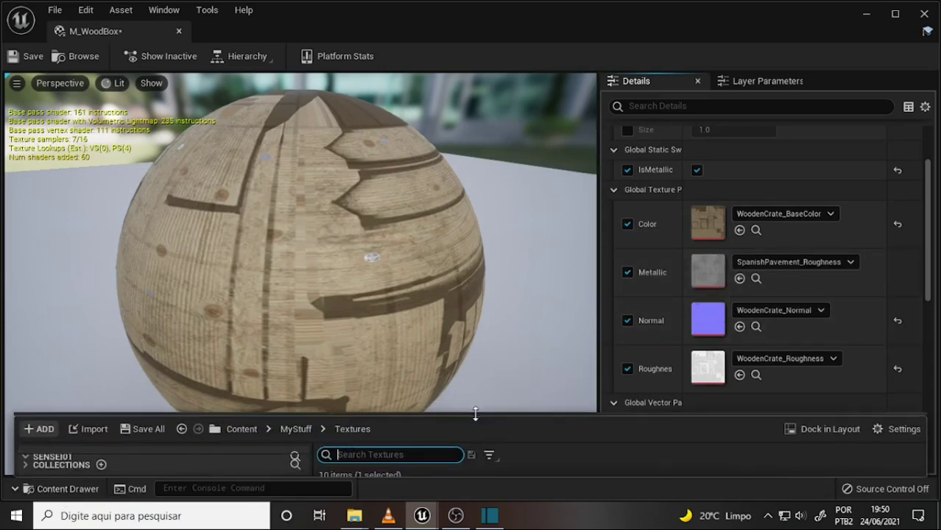
{"action": "mouse_move", "coordinate": [475, 409]}
{"action": "left_mouse_down"}
{"action": "mouse_move", "coordinate": [472, 325]}
{"action": "mouse_move", "coordinate": [472, 336]}
{"action": "left_mouse_up"}
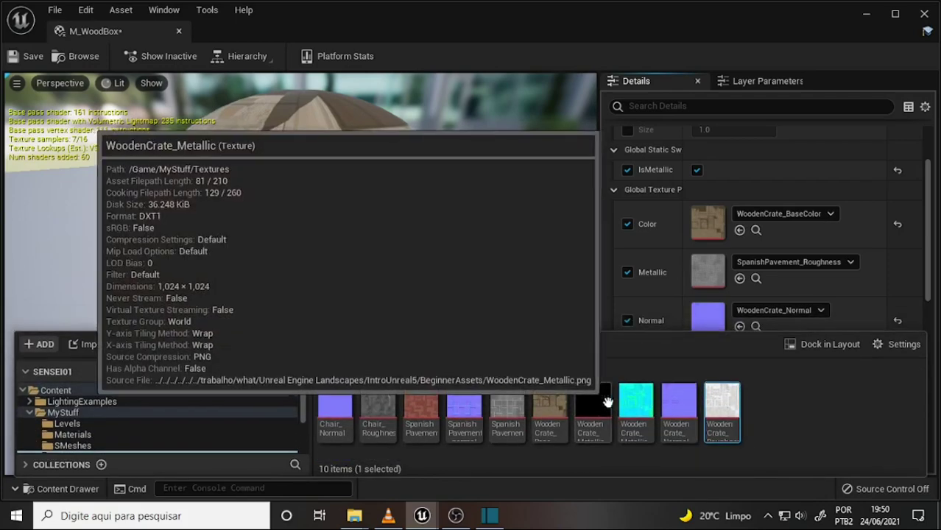
{"action": "left_click_drag", "start_coordinate": [593, 409], "coordinate": [711, 268]}
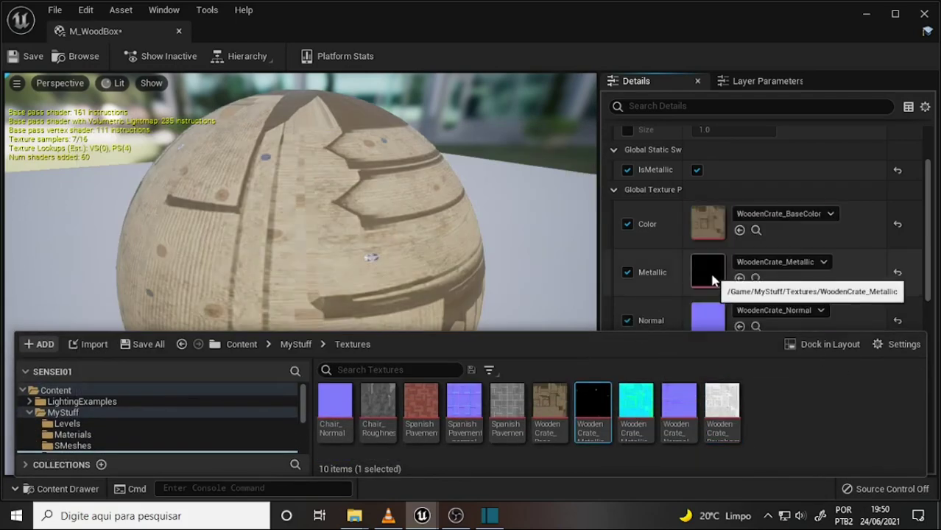
{"action": "left_click_drag", "start_coordinate": [415, 258], "coordinate": [362, 257]}
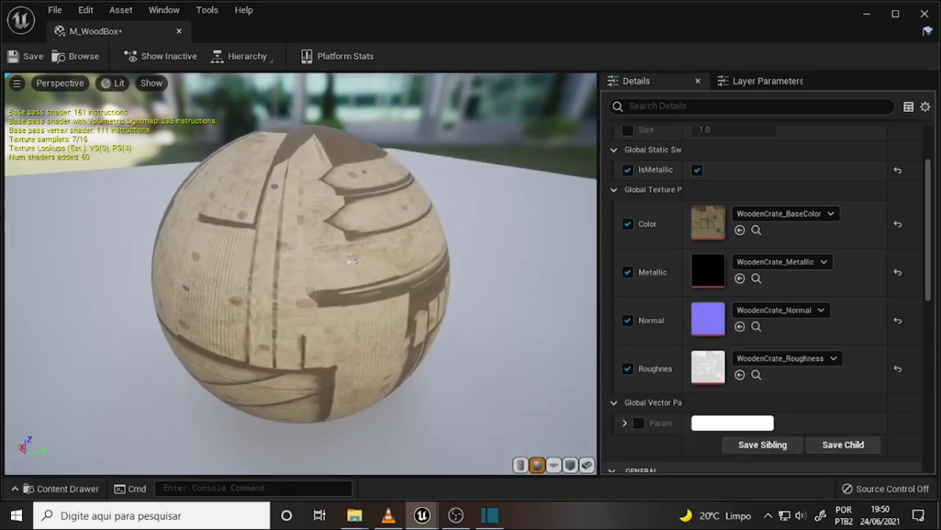
{"action": "left_click_drag", "start_coordinate": [432, 226], "coordinate": [434, 230]}
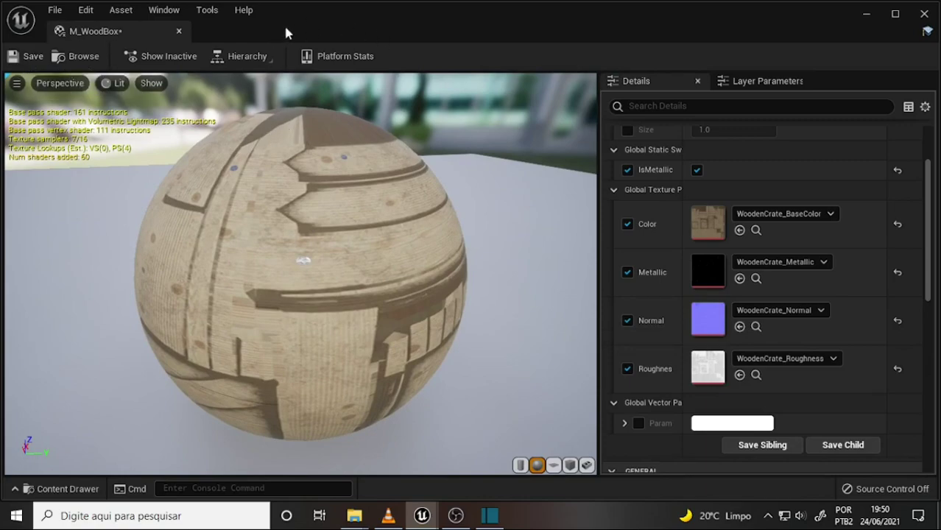
{"action": "mouse_move", "coordinate": [98, 31]}
{"action": "left_mouse_down"}
{"action": "mouse_move", "coordinate": [478, 234]}
{"action": "mouse_move", "coordinate": [299, 173]}
{"action": "left_mouse_up"}
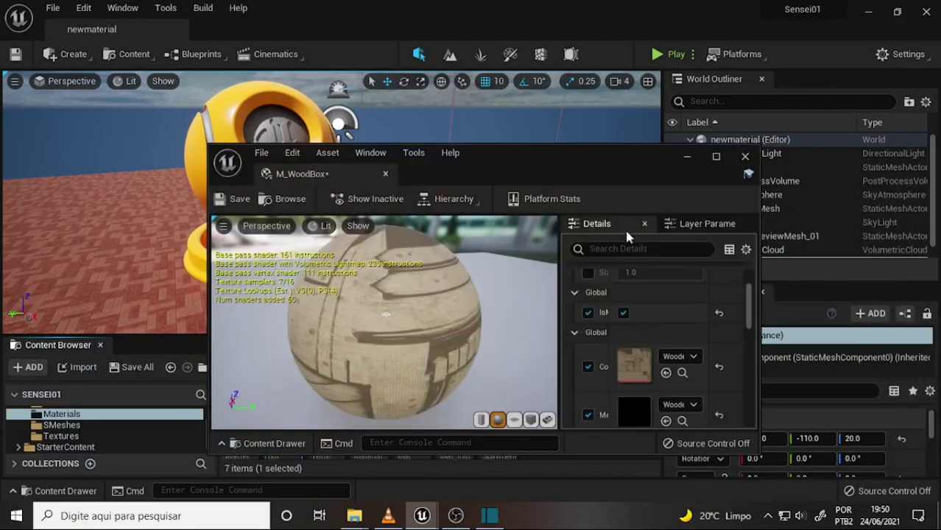
Close the material editor and place a WoodenCrate mesh from SMeshes into the level
{"action": "left_click", "coordinate": [745, 159]}
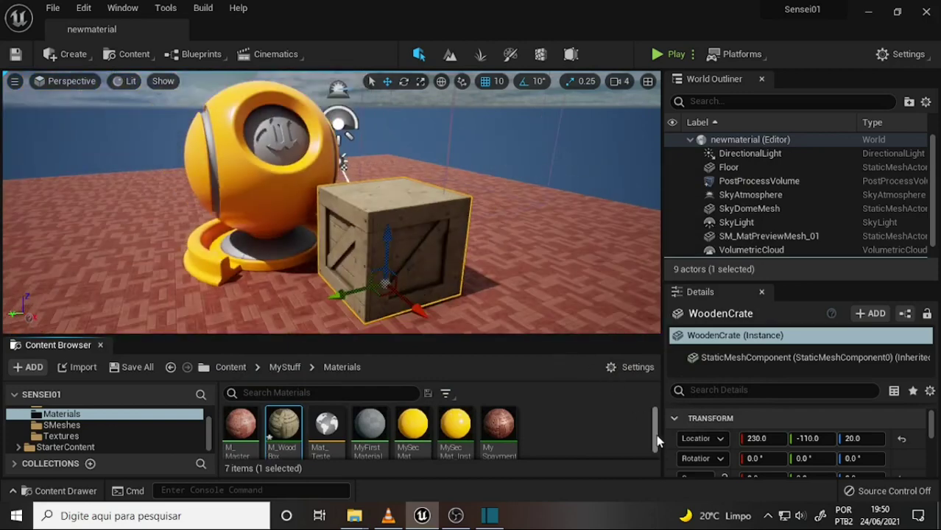
{"action": "scroll", "coordinate": [654, 415], "scroll_direction": "down", "scroll_amount": 1}
{"action": "scroll", "coordinate": [649, 405], "scroll_direction": "up", "scroll_amount": 1}
{"action": "left_click", "coordinate": [60, 426]}
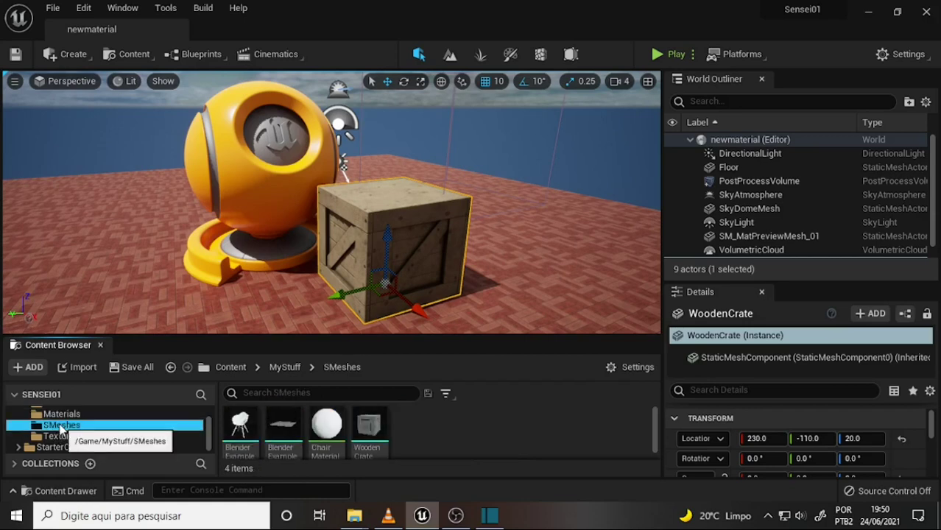
{"action": "mouse_move", "coordinate": [368, 427]}
{"action": "left_mouse_down"}
{"action": "mouse_move", "coordinate": [103, 310]}
{"action": "mouse_move", "coordinate": [124, 293]}
{"action": "mouse_move", "coordinate": [129, 304]}
{"action": "left_mouse_up"}
Orbit around the new crate and select the large textured WoodenCrate
{"action": "scroll", "coordinate": [239, 289], "scroll_direction": "up", "scroll_amount": 5}
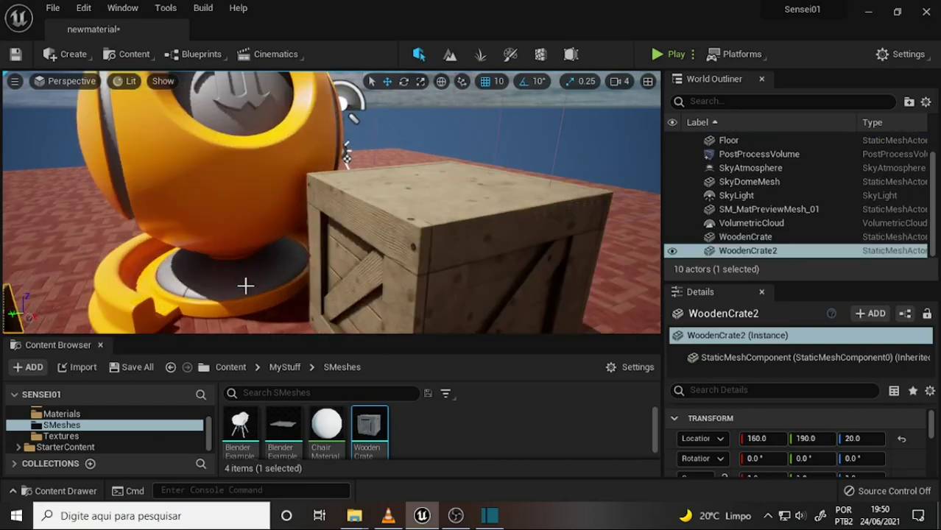
{"action": "scroll", "coordinate": [244, 287], "scroll_direction": "down", "scroll_amount": 5}
{"action": "left_click_drag", "start_coordinate": [243, 255], "coordinate": [285, 293], "text": "alt"}
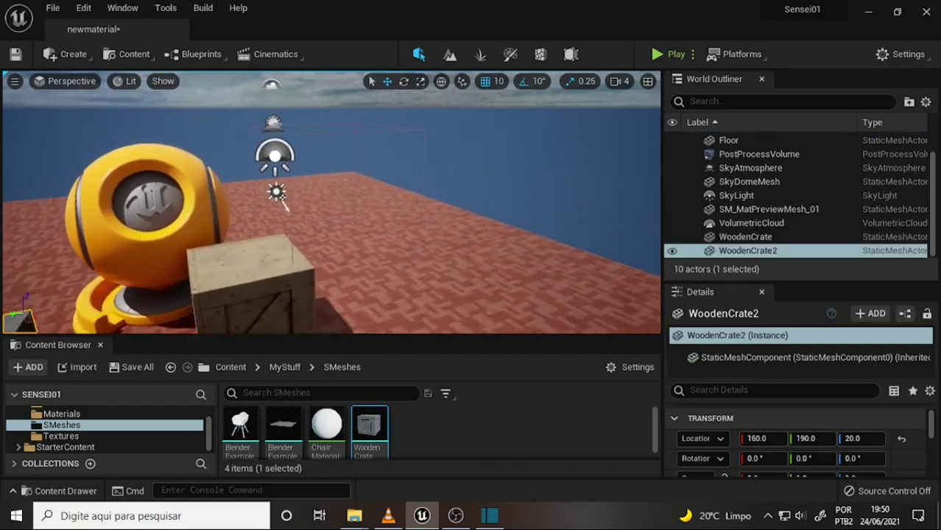
{"action": "left_click_drag", "start_coordinate": [243, 255], "coordinate": [249, 258], "text": "alt"}
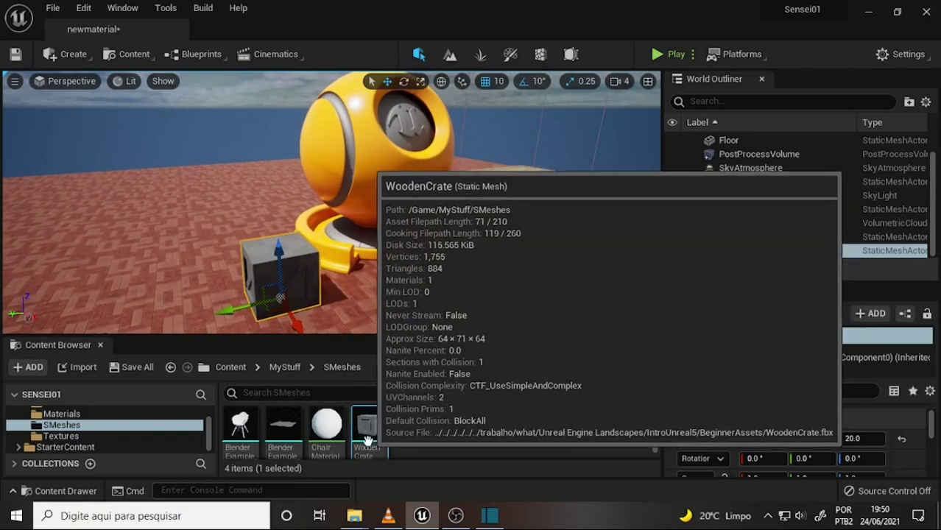
{"action": "left_click", "coordinate": [521, 244]}
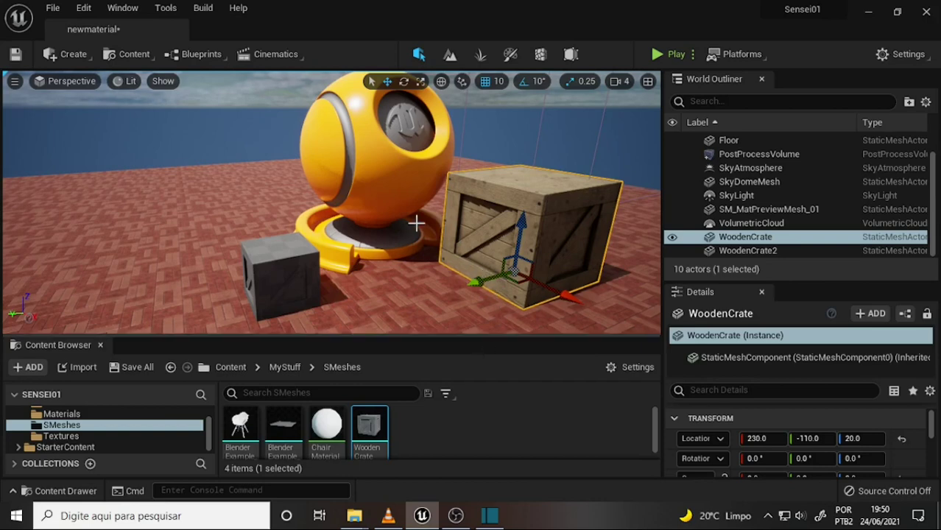
{"action": "scroll", "coordinate": [413, 224], "scroll_direction": "down", "scroll_amount": 5}
{"action": "scroll", "coordinate": [413, 223], "scroll_direction": "up", "scroll_amount": 5}
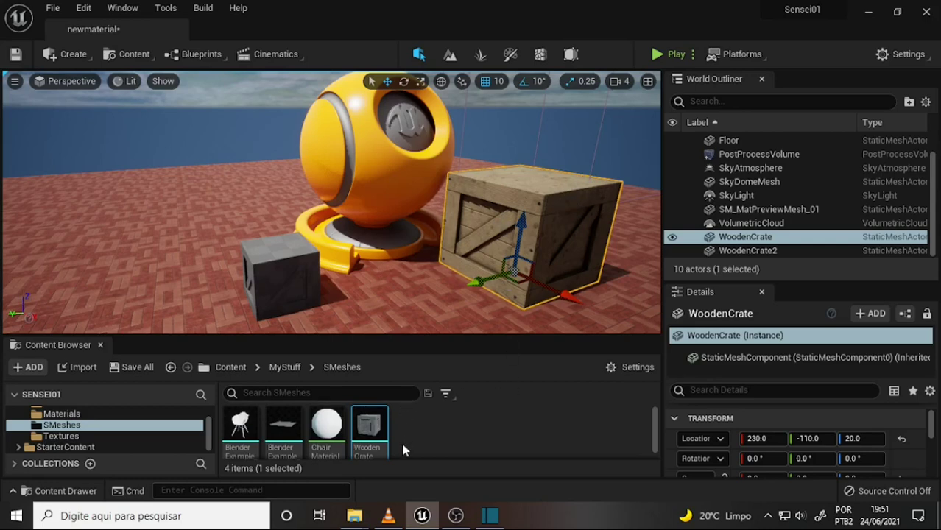
{"action": "mouse_move", "coordinate": [374, 436]}
{"action": "left_click_drag", "start_coordinate": [458, 218], "coordinate": [457, 248]}
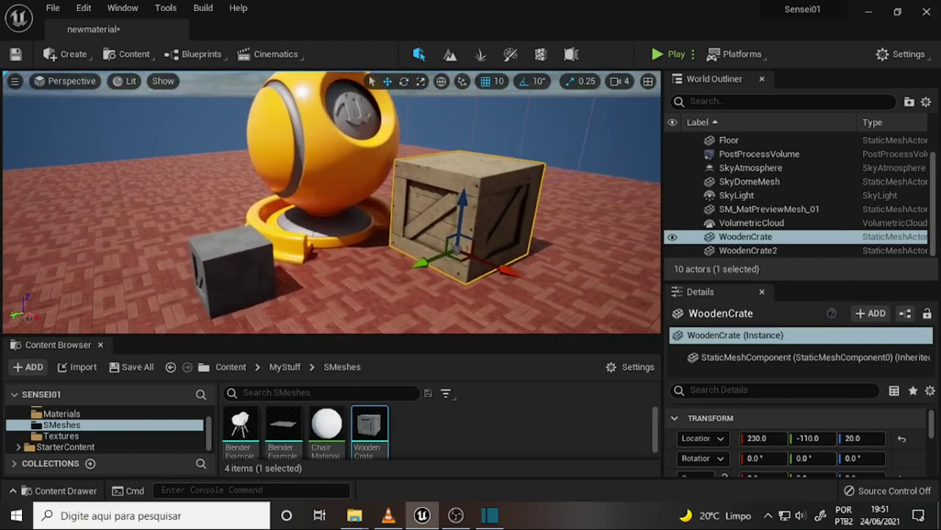
{"action": "right_click_drag", "start_coordinate": [436, 240], "coordinate": [436, 243]}
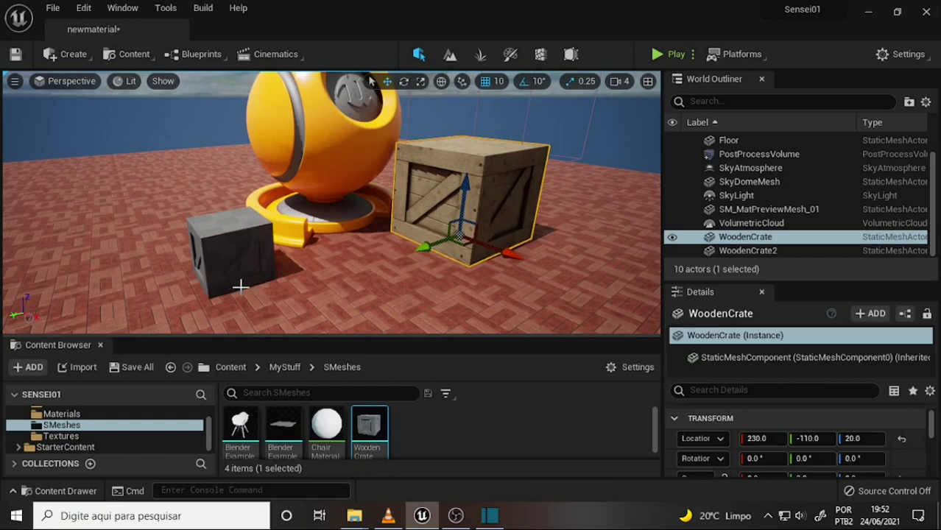
Open the WoodenCrate mesh and assign M_WoodBox to its Element 0 material slot
{"action": "double_click", "coordinate": [240, 286]}
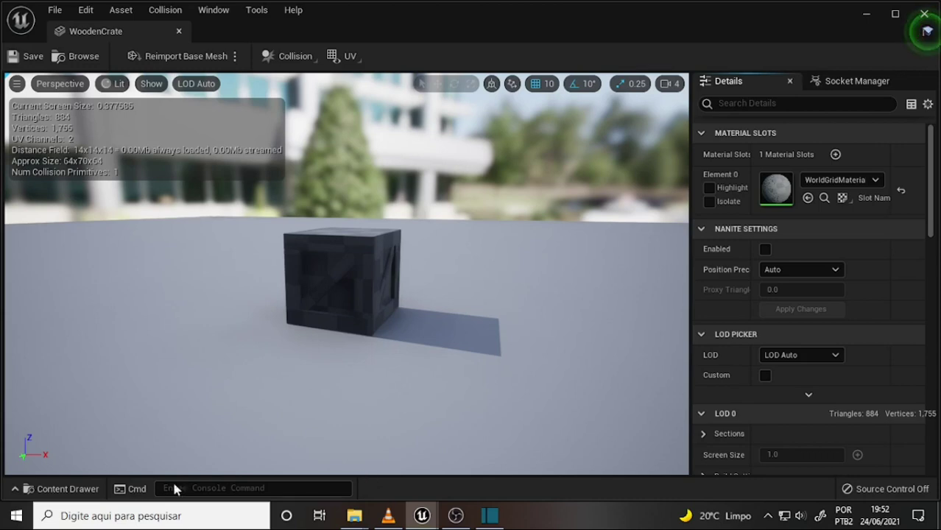
{"action": "left_click", "coordinate": [74, 488]}
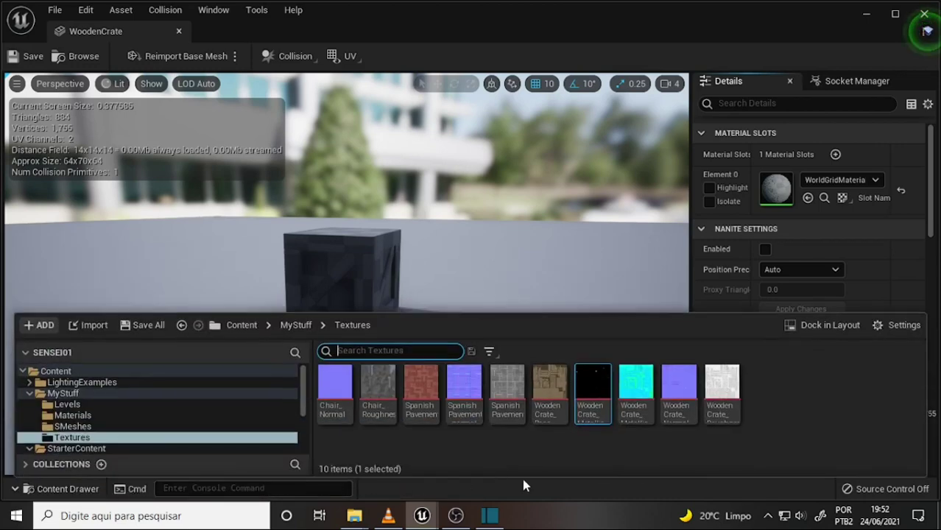
{"action": "left_click", "coordinate": [110, 417]}
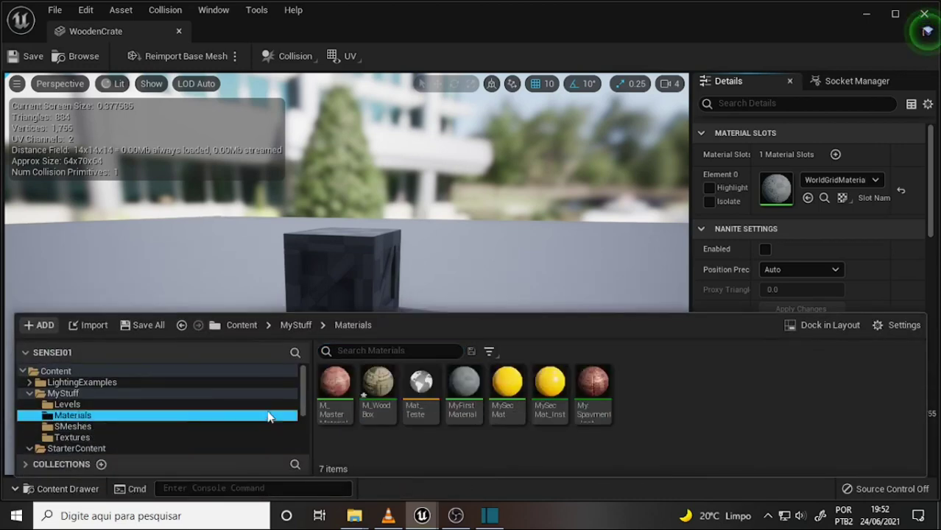
{"action": "left_click_drag", "start_coordinate": [378, 385], "coordinate": [777, 184]}
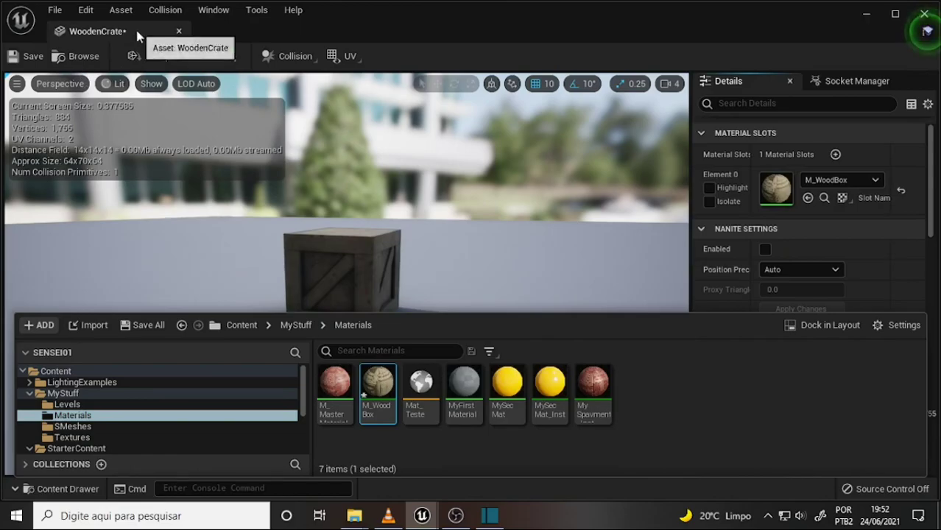
{"action": "left_click_drag", "start_coordinate": [96, 30], "coordinate": [560, 153]}
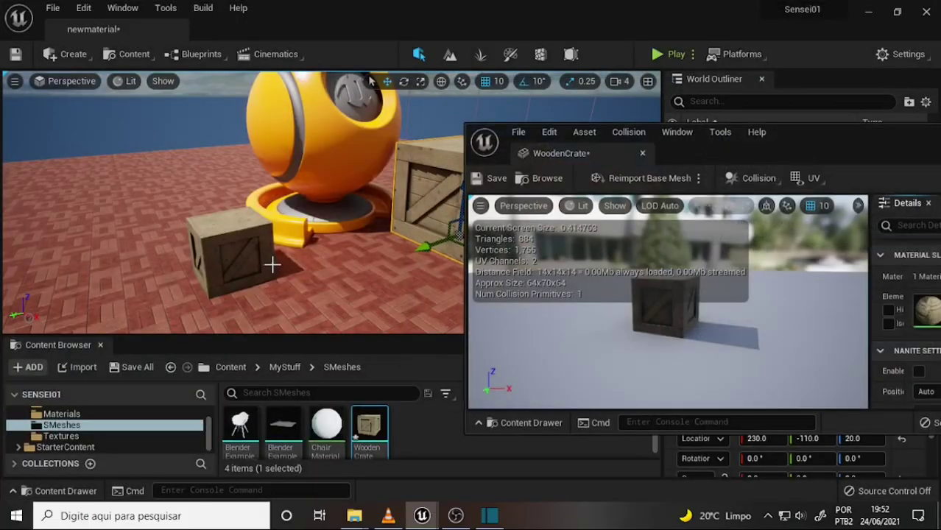
Drop another WoodenCrate in front of the sphere and switch to the rotate tool
{"action": "mouse_move", "coordinate": [366, 430]}
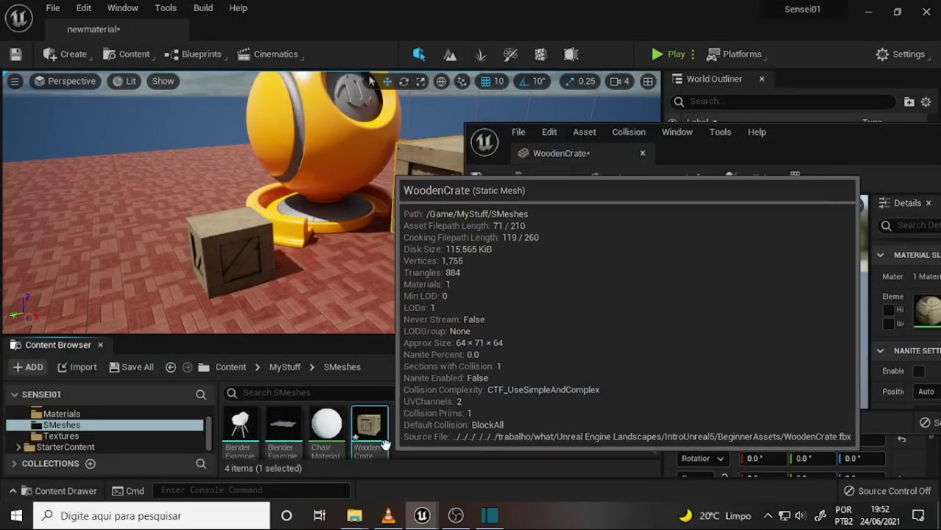
{"action": "left_click_drag", "start_coordinate": [371, 430], "coordinate": [401, 295]}
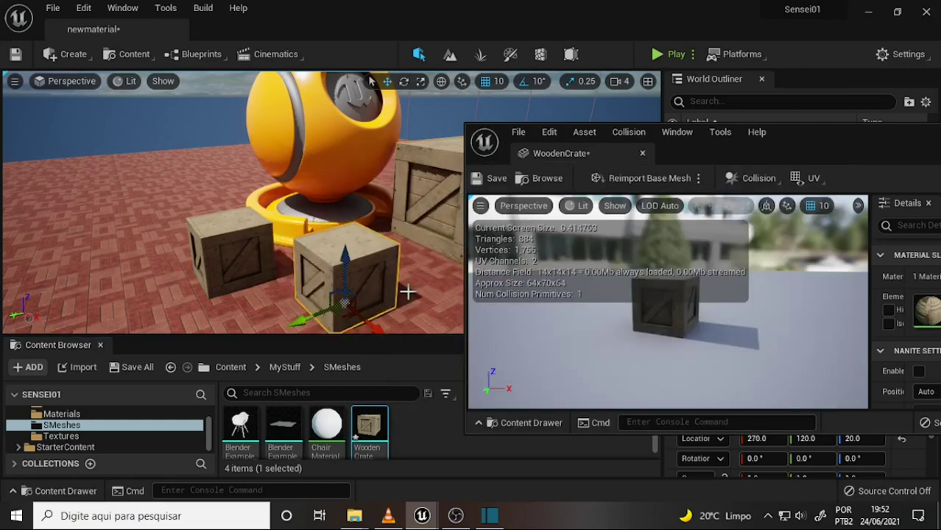
{"action": "left_click", "coordinate": [403, 81]}
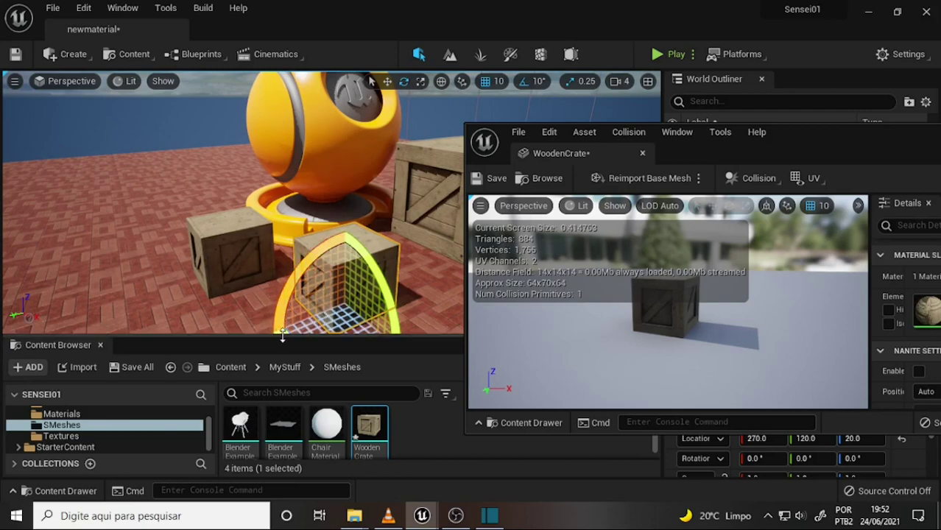
{"action": "left_click_drag", "start_coordinate": [282, 335], "coordinate": [282, 345]}
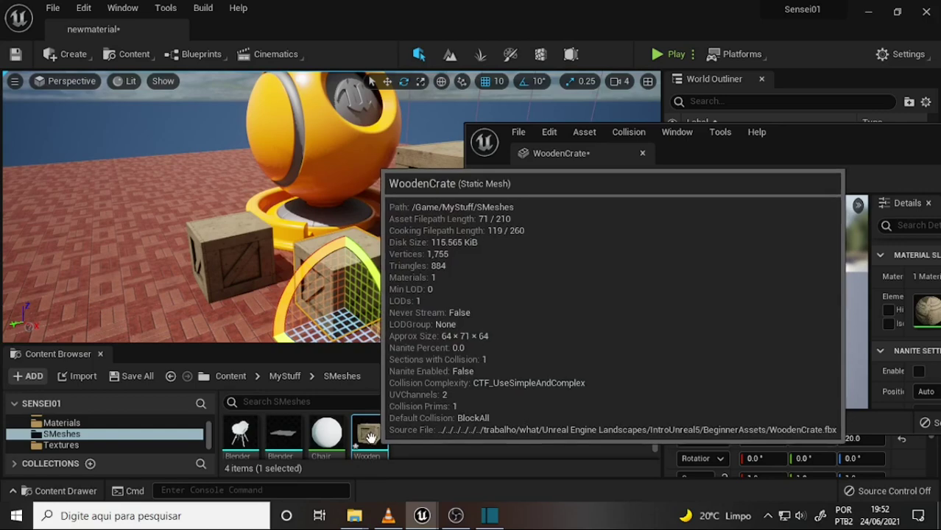
{"action": "mouse_move", "coordinate": [822, 136]}
{"action": "left_mouse_down"}
{"action": "mouse_move", "coordinate": [711, 119]}
{"action": "mouse_move", "coordinate": [680, 132]}
{"action": "left_mouse_up"}
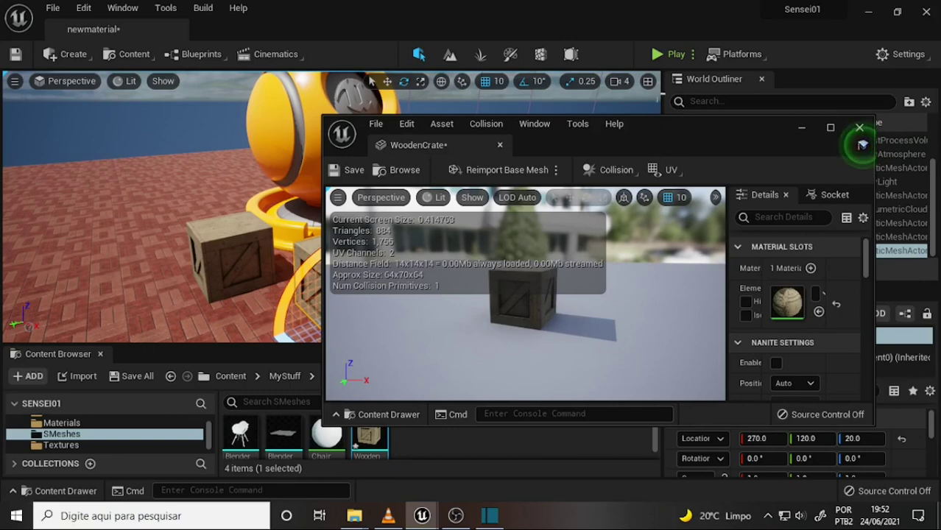
{"action": "left_click", "coordinate": [859, 126]}
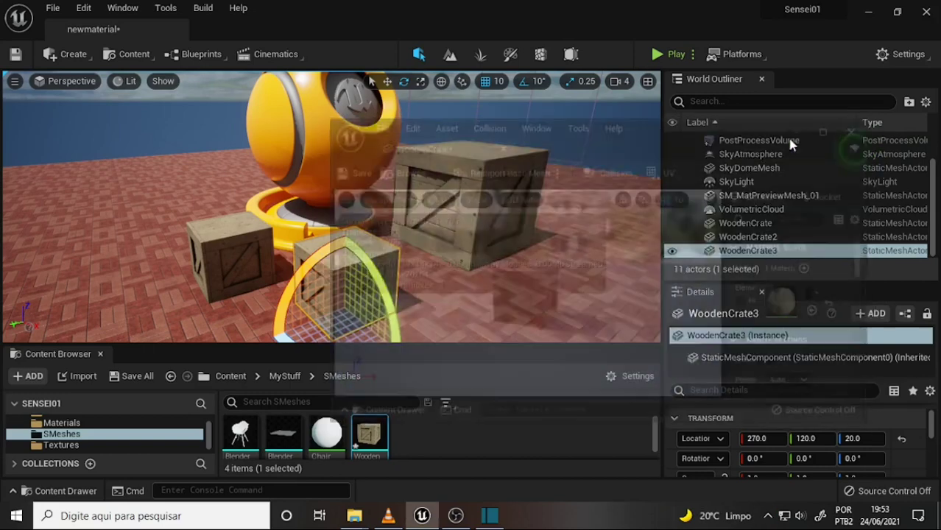
{"action": "scroll", "coordinate": [512, 204], "scroll_direction": "up", "scroll_amount": 3}
{"action": "scroll", "coordinate": [512, 204], "scroll_direction": "down", "scroll_amount": 4}
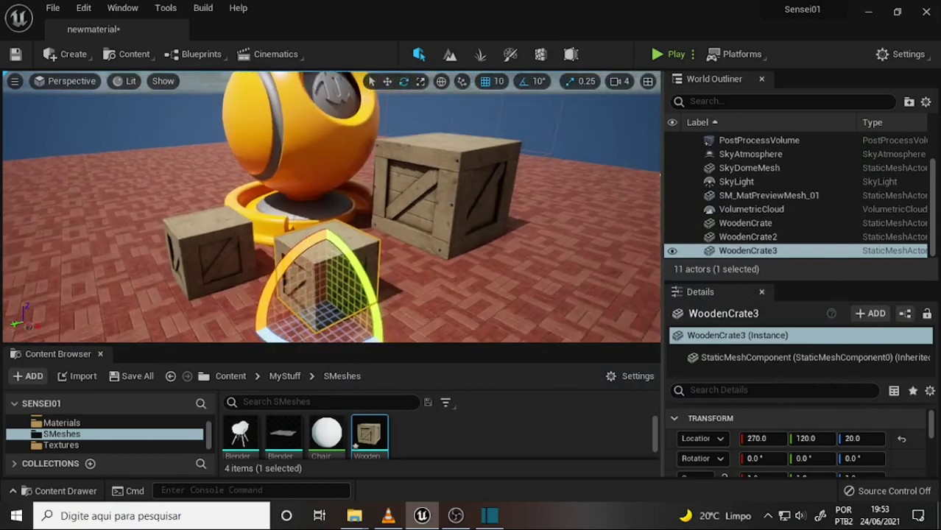
{"action": "right_click_drag", "start_coordinate": [513, 204], "coordinate": [560, 199]}
{"action": "right_click_drag", "start_coordinate": [469, 211], "coordinate": [478, 204]}
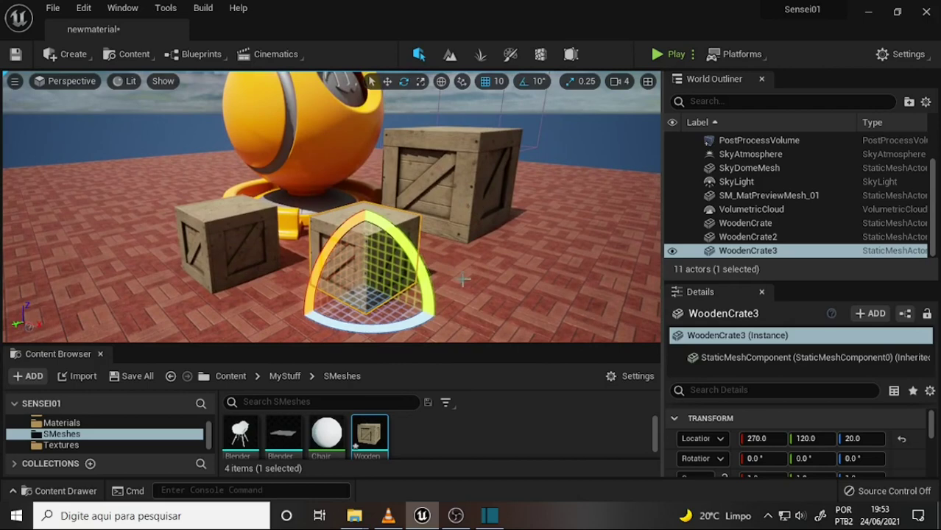
{"action": "left_click", "coordinate": [543, 295]}
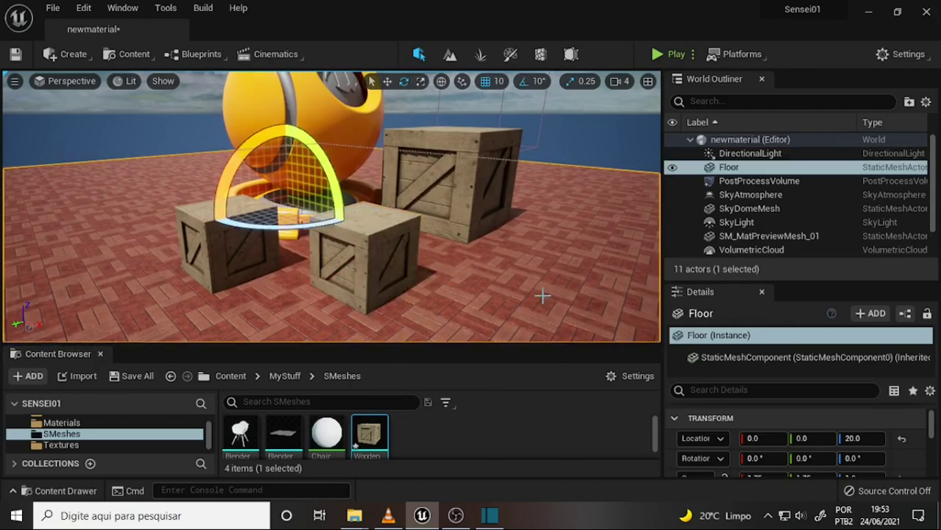
{"action": "left_click", "coordinate": [388, 81]}
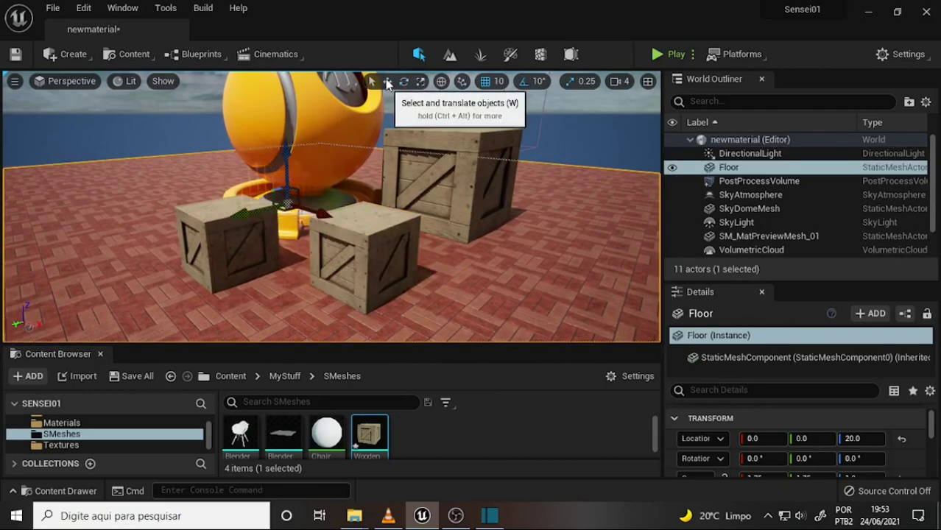